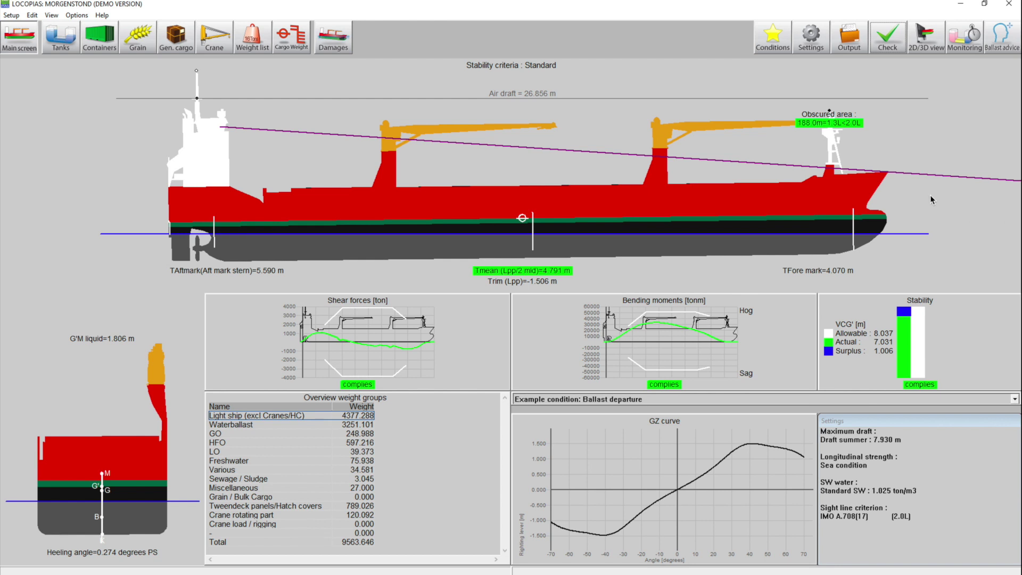
Step: Review the Bulk condition's stability and strength results: 7.865 m draft within 7.930 m, all complying
{"action": "left_click", "coordinate": [899, 44]}
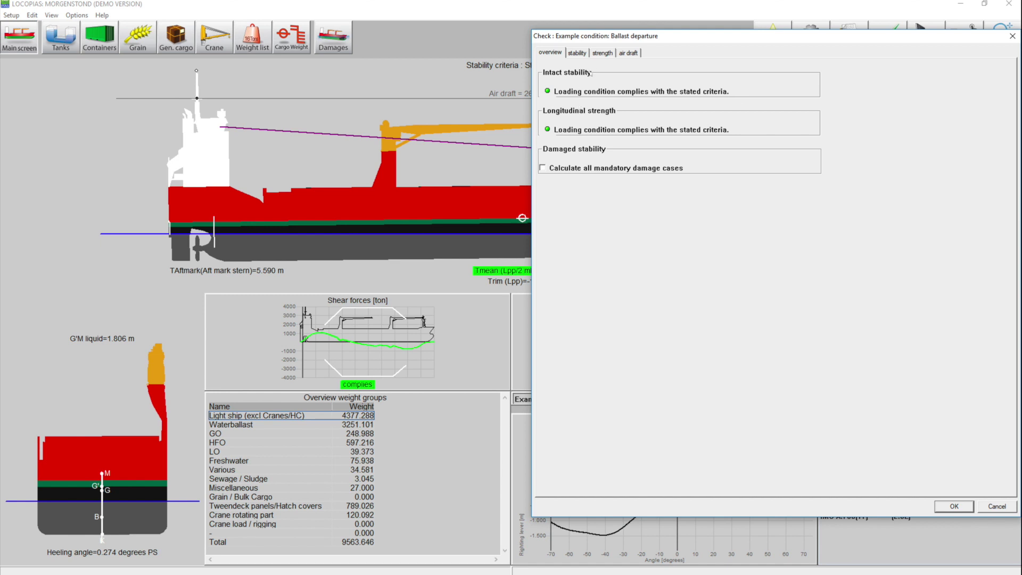
{"action": "left_click", "coordinate": [577, 52]}
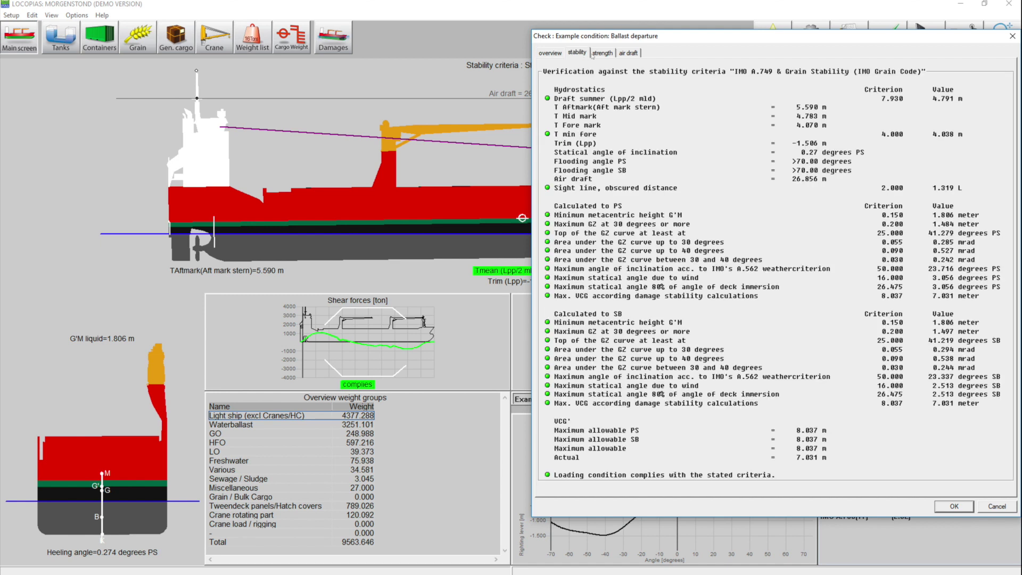
{"action": "left_click", "coordinate": [601, 54]}
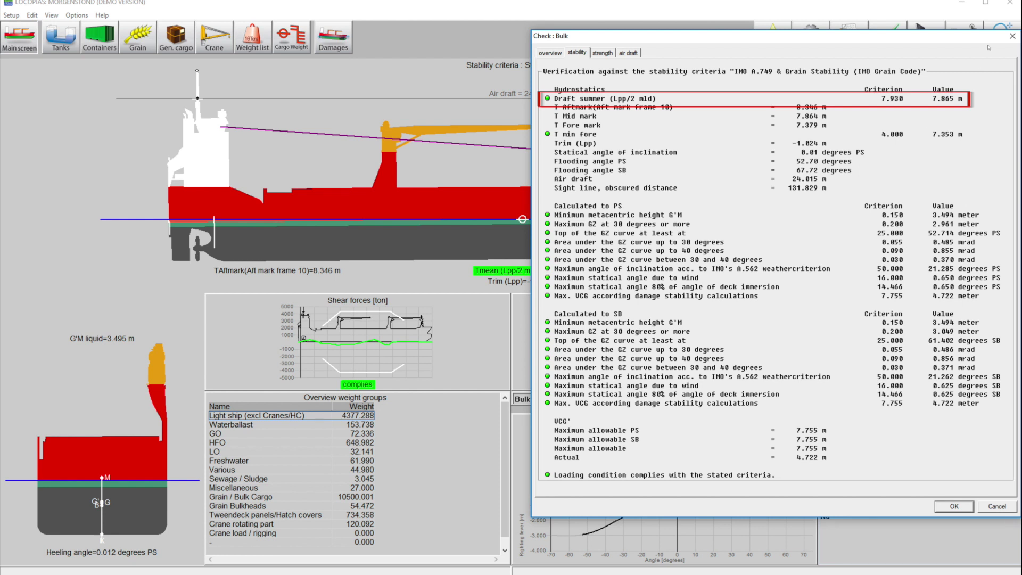
Step: Change the maximum draft limit to winter draft (7.770 m) and recheck stability
{"action": "left_click", "coordinate": [1012, 36]}
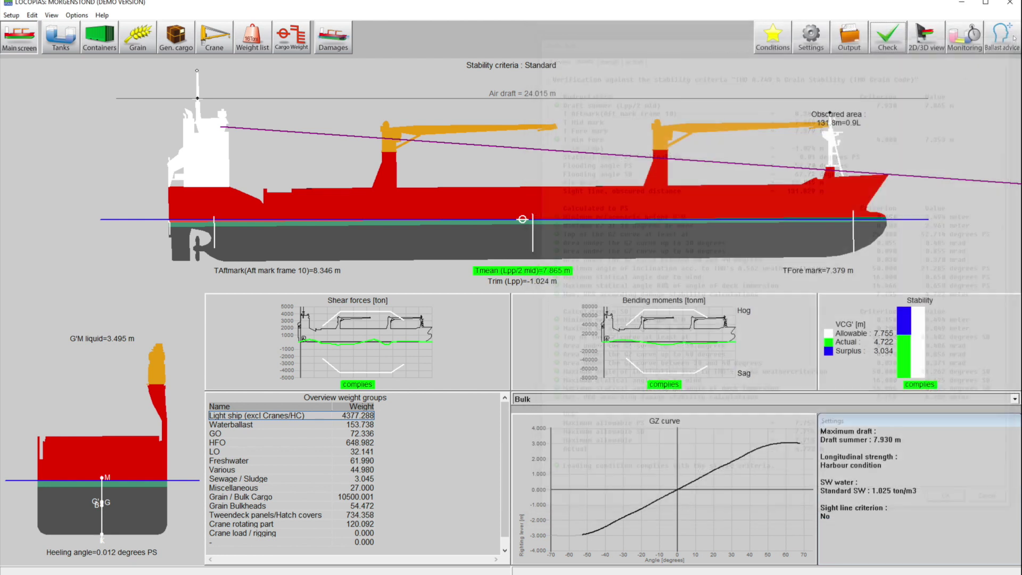
{"action": "left_click", "coordinate": [811, 36]}
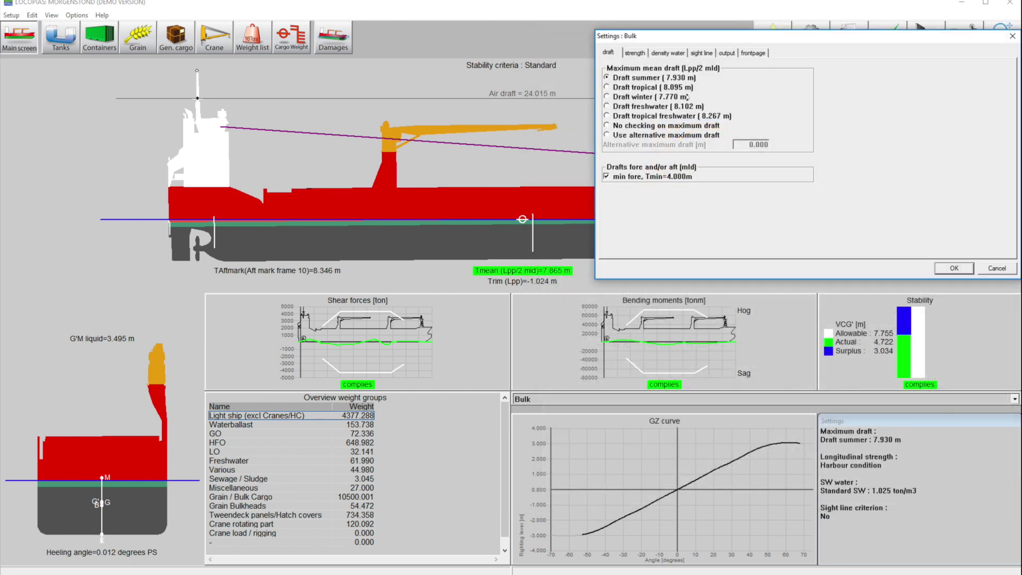
{"action": "left_click", "coordinate": [954, 268]}
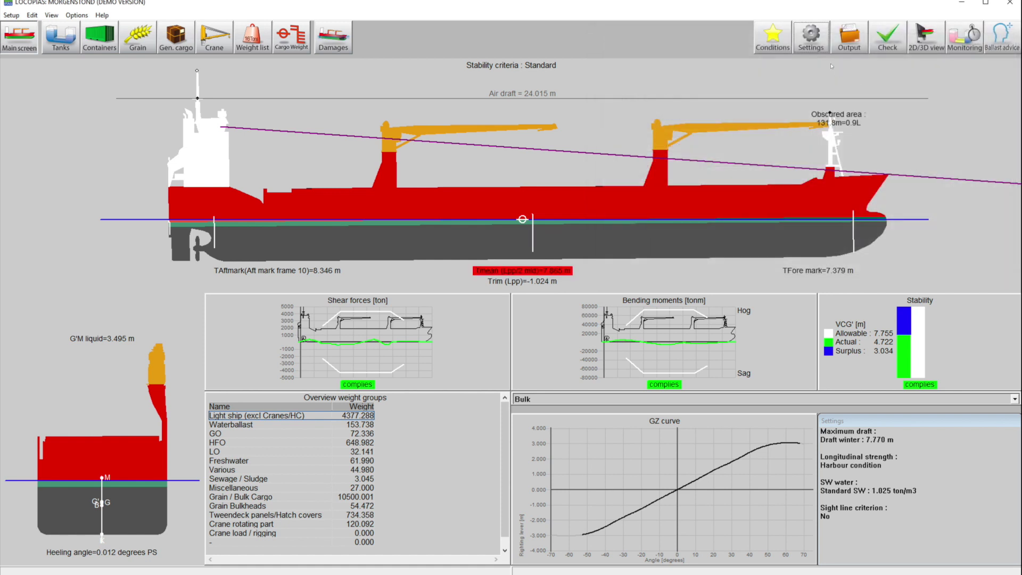
{"action": "left_click", "coordinate": [887, 36]}
{"action": "left_click", "coordinate": [577, 53]}
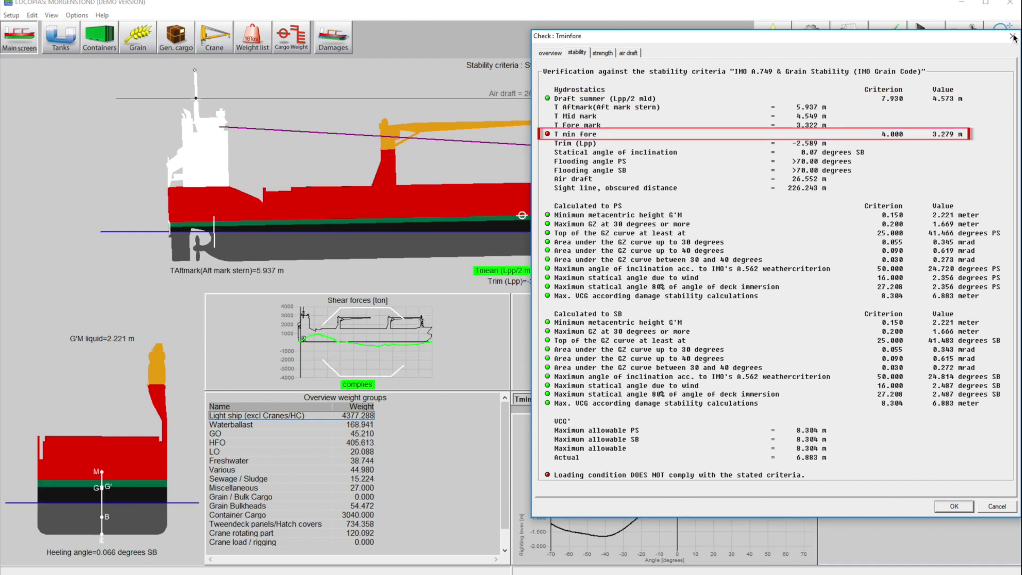
Step: Fill ballast tank 2 DT WB CL and recheck the Tminfore condition's stability
{"action": "left_click", "coordinate": [1013, 37]}
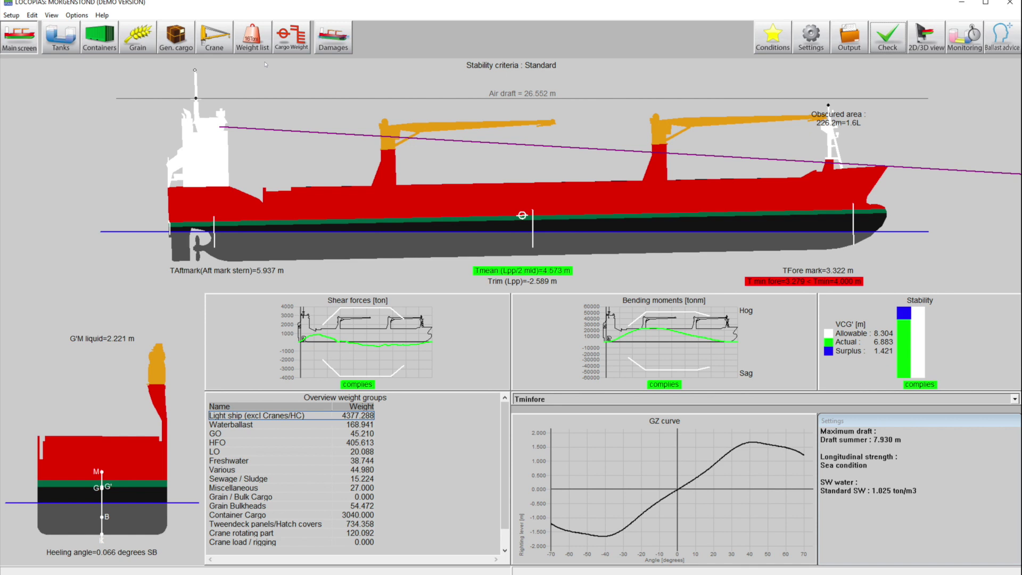
{"action": "left_click", "coordinate": [62, 37]}
{"action": "left_click", "coordinate": [272, 151]}
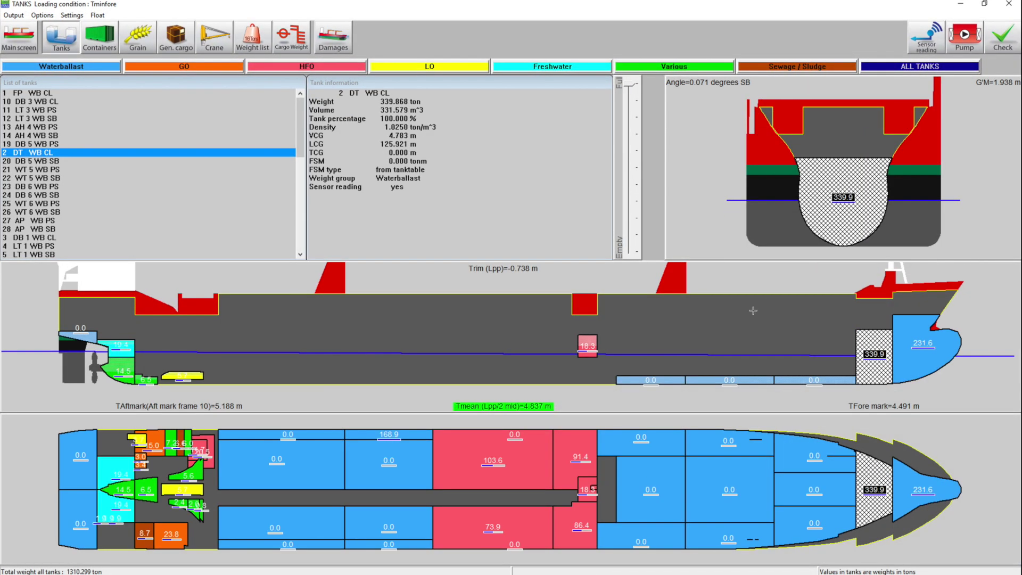
{"action": "left_click", "coordinate": [20, 37]}
{"action": "left_click", "coordinate": [888, 37]}
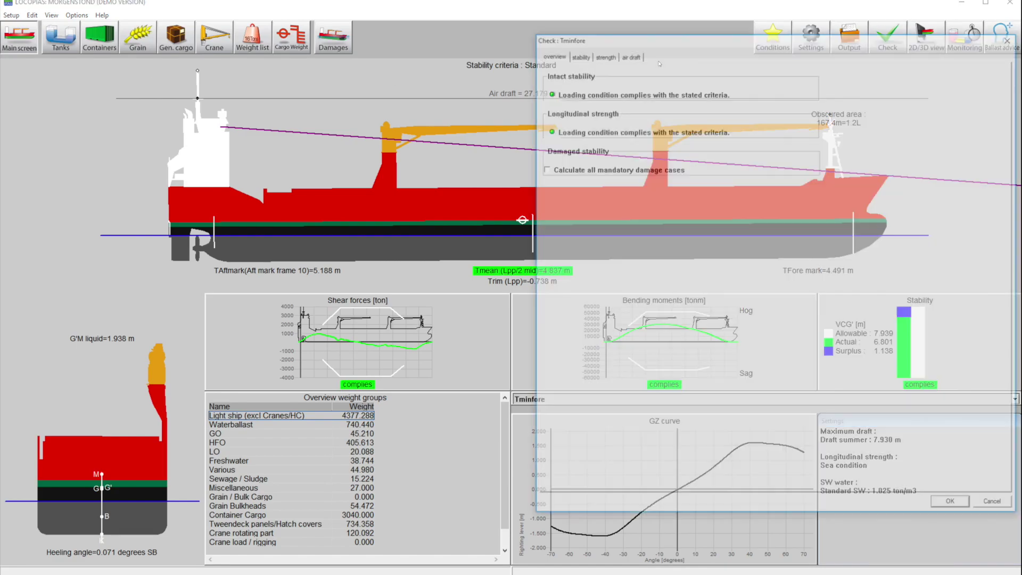
{"action": "left_click", "coordinate": [577, 54]}
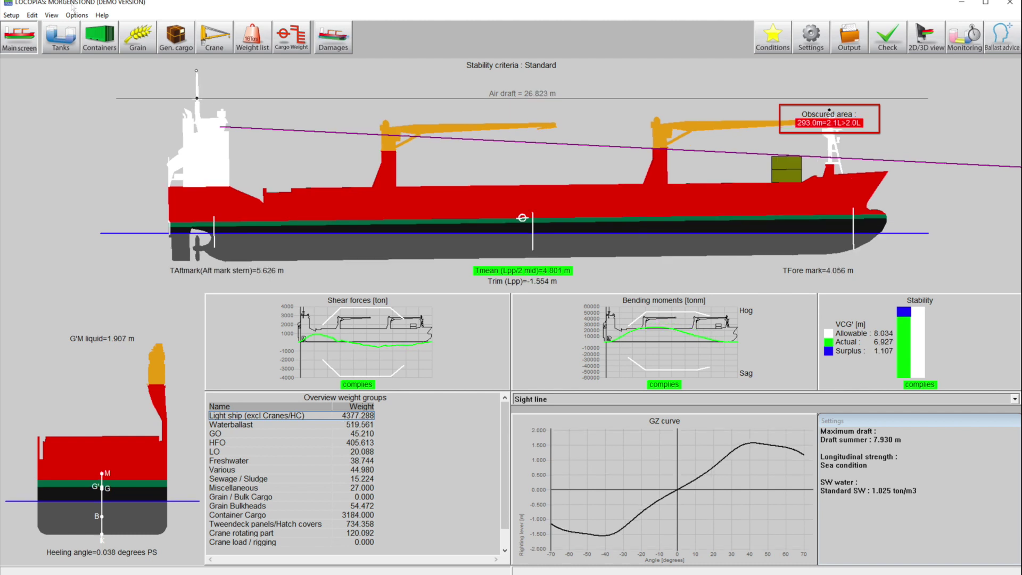
Step: Discharge the bay 03 tier 84 containers and reload them into tier 82 of bay 05
{"action": "left_click", "coordinate": [110, 38]}
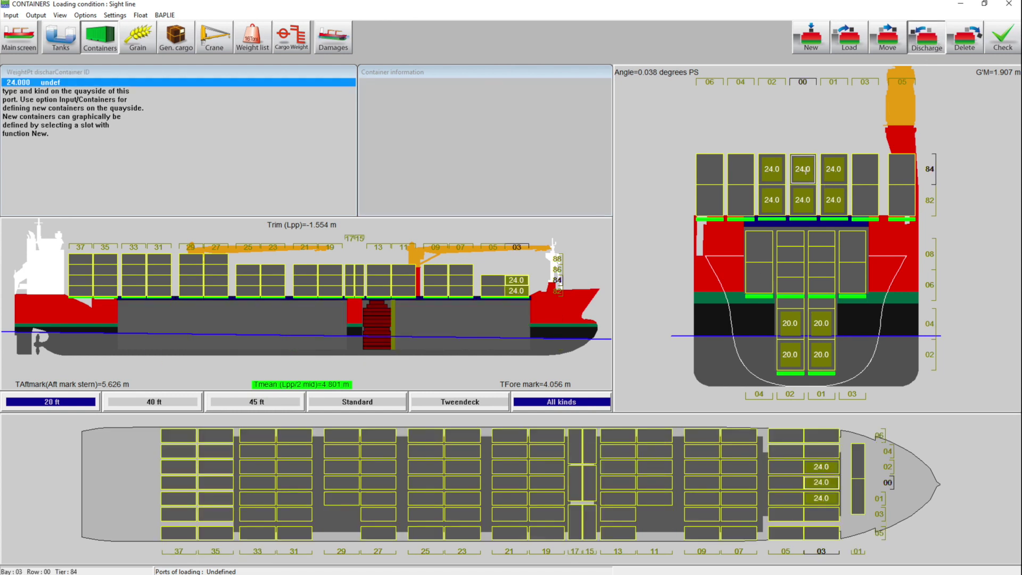
{"action": "left_click", "coordinate": [833, 169]}
{"action": "left_click", "coordinate": [772, 170]}
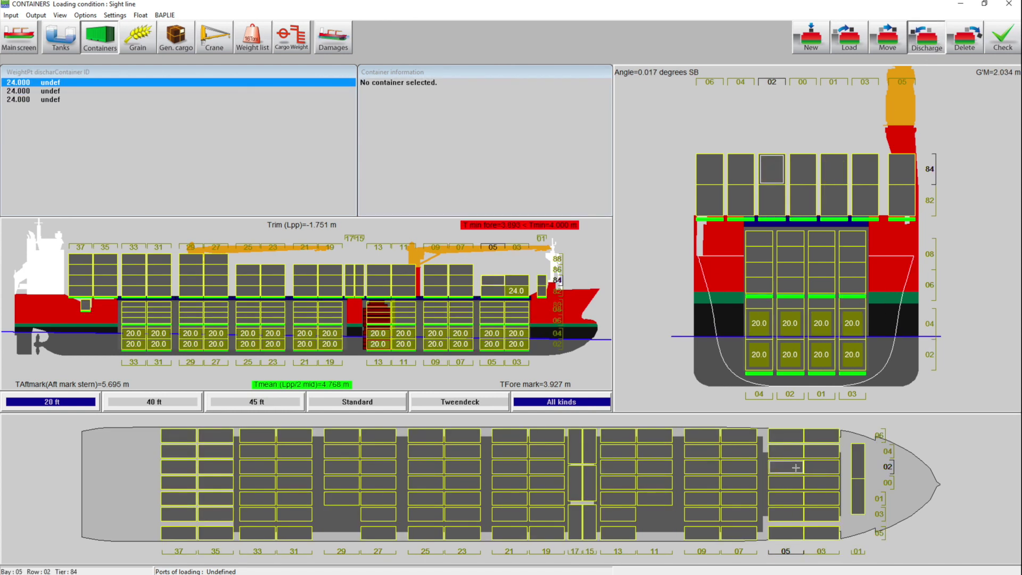
{"action": "left_click", "coordinate": [849, 36]}
{"action": "left_click", "coordinate": [803, 200]}
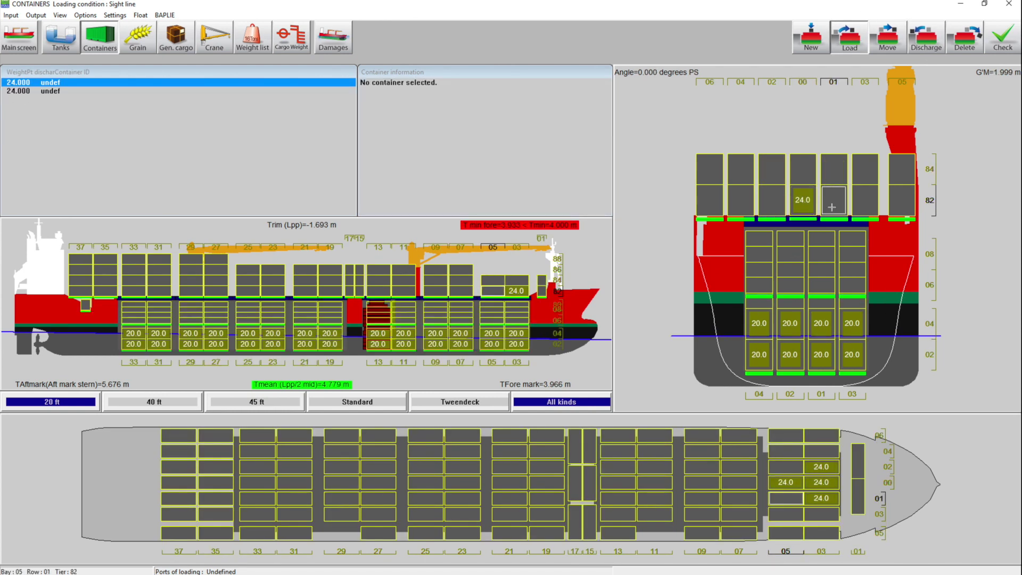
{"action": "left_click", "coordinate": [834, 200]}
{"action": "left_click", "coordinate": [20, 36]}
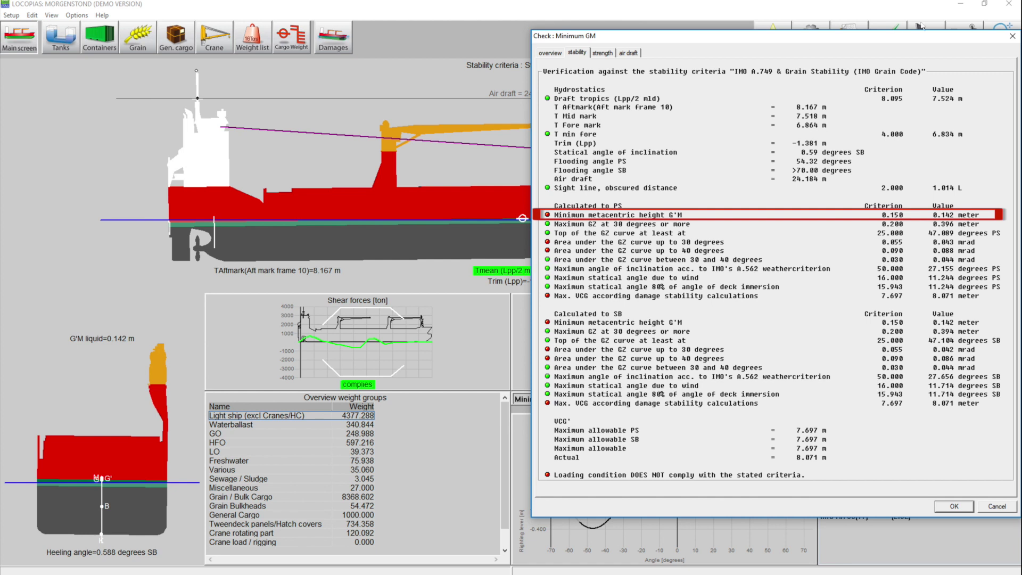
Step: Fill ballast tanks DB 2, DB 5 and DB 3, then recheck Minimum GM stability
{"action": "left_click", "coordinate": [1013, 36]}
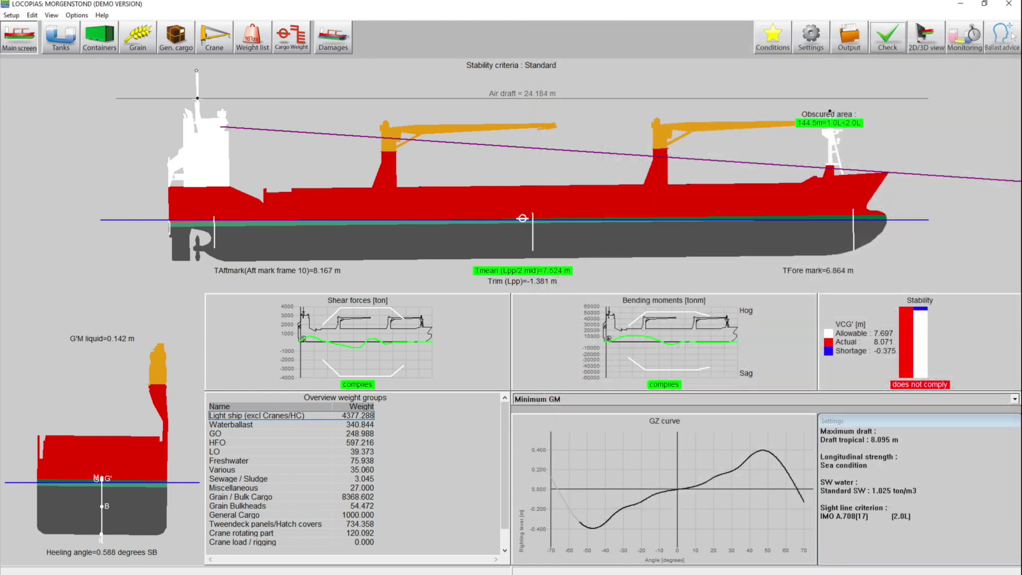
{"action": "left_click", "coordinate": [60, 49]}
{"action": "left_click", "coordinate": [730, 489]}
{"action": "double_click", "coordinate": [729, 489]}
{"action": "double_click", "coordinate": [789, 495]}
{"action": "double_click", "coordinate": [651, 489]}
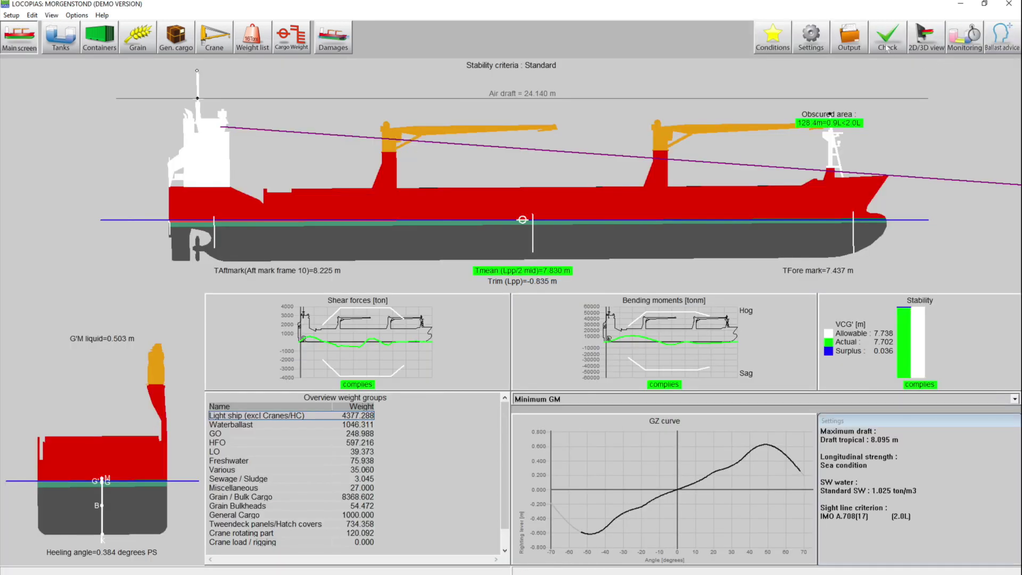
{"action": "left_click", "coordinate": [887, 40]}
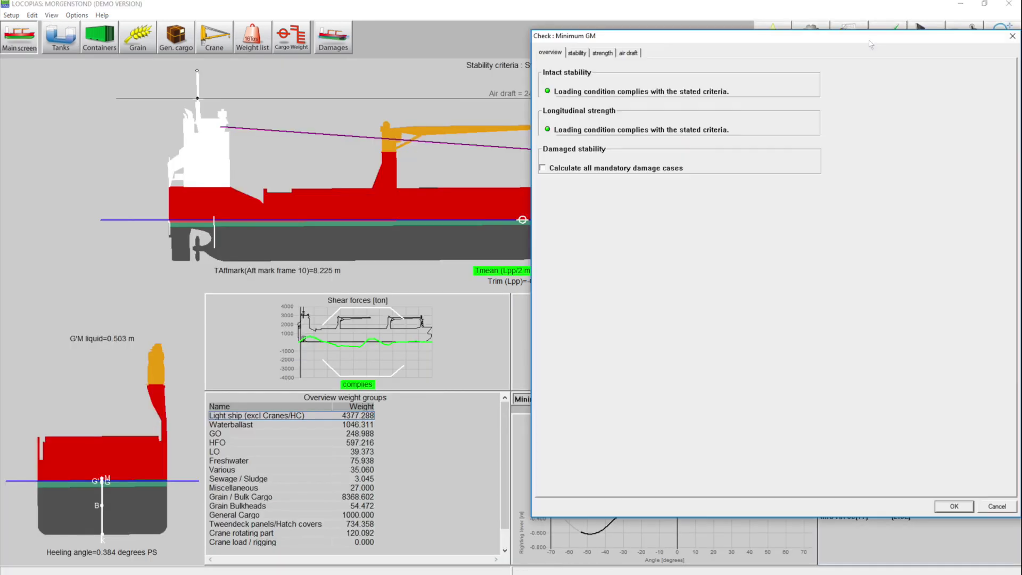
{"action": "left_click", "coordinate": [577, 53]}
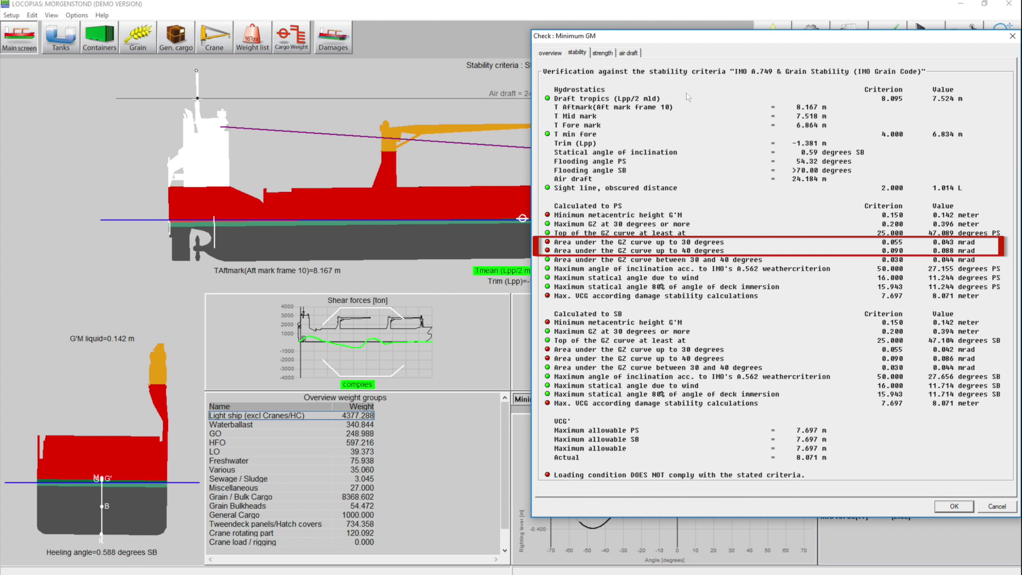
Step: Close the previous results and open the Wind condition's stability check
{"action": "left_click", "coordinate": [1012, 35]}
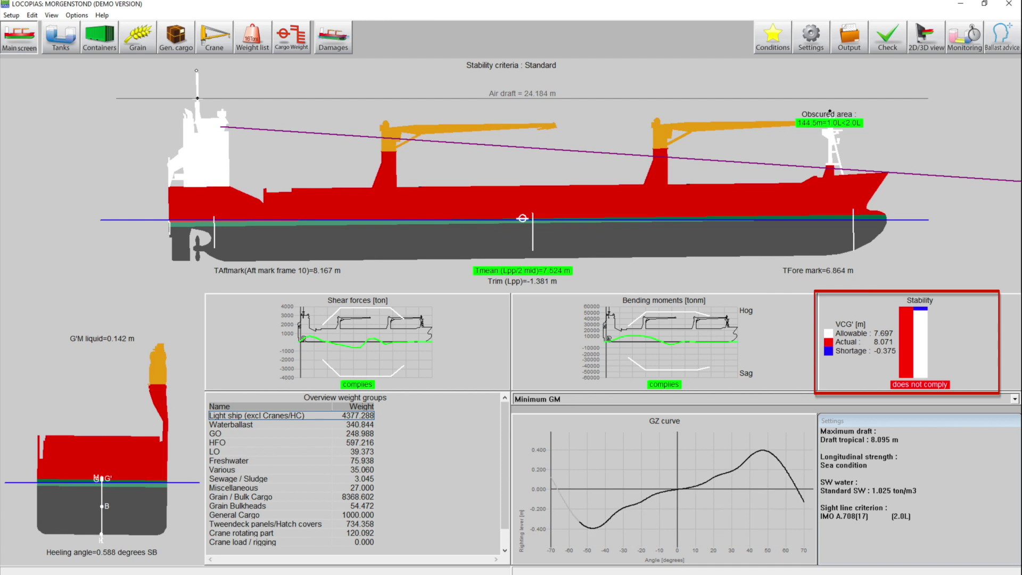
{"action": "left_click", "coordinate": [932, 335]}
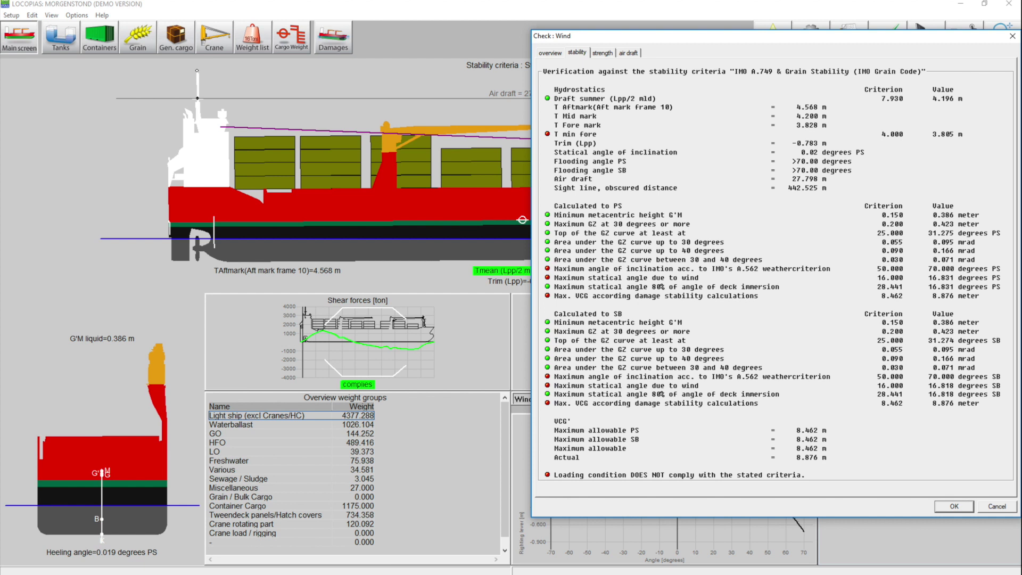
{"action": "left_click", "coordinate": [1012, 37]}
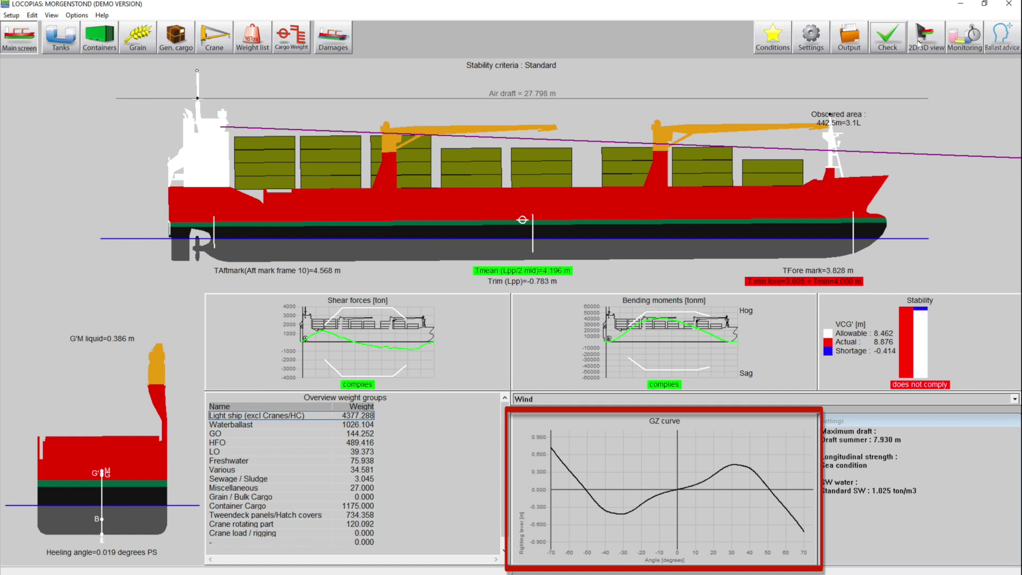
{"action": "left_click", "coordinate": [849, 36]}
{"action": "left_click", "coordinate": [887, 21]}
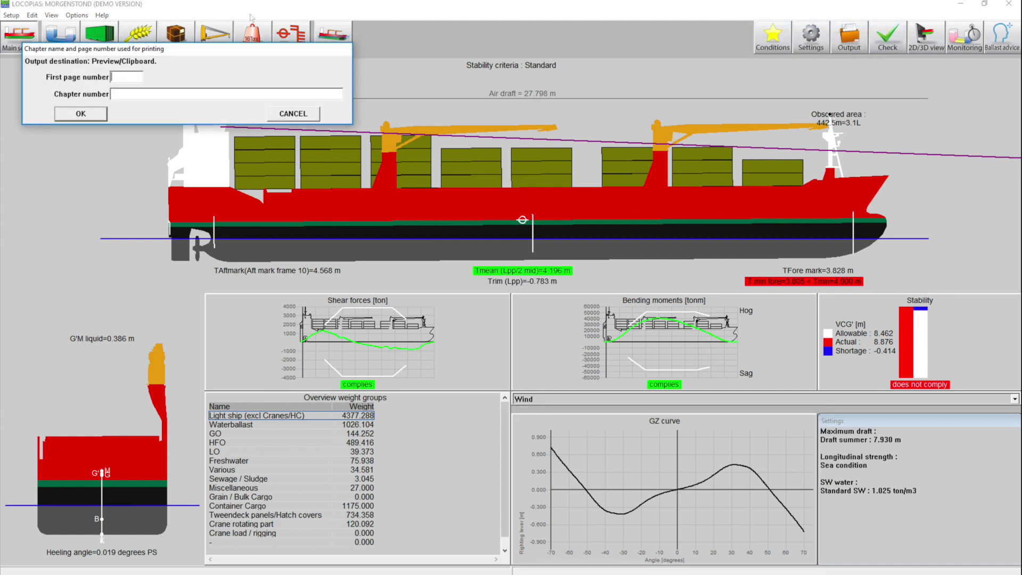
{"action": "key", "text": "Return"}
{"action": "left_click", "coordinate": [346, 15]}
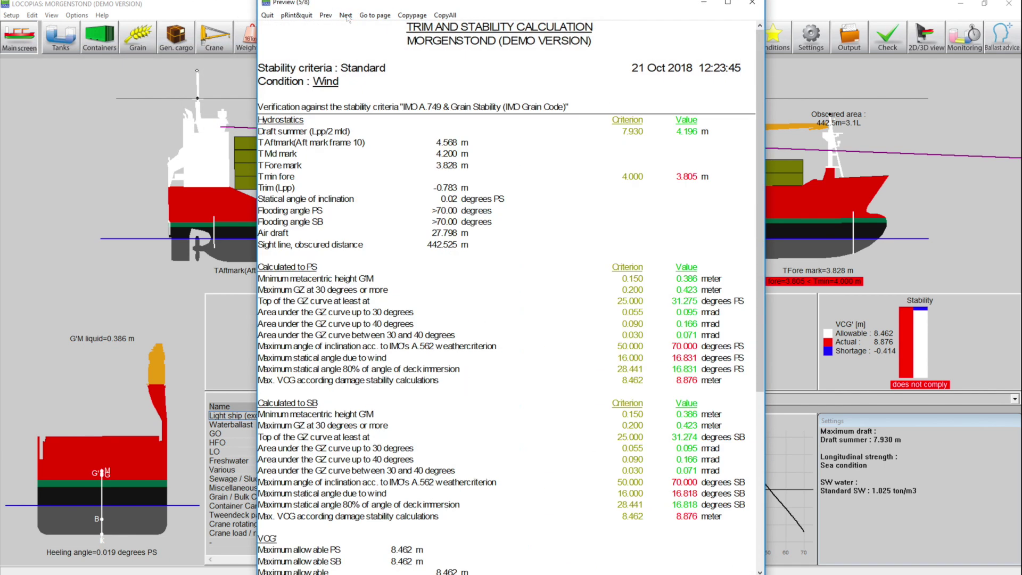
{"action": "left_click", "coordinate": [346, 15]}
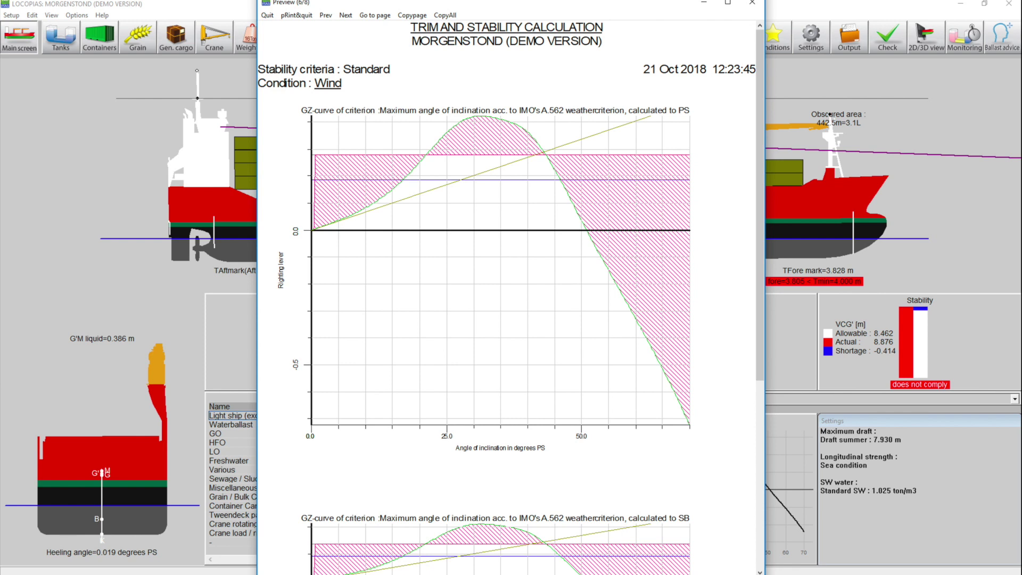
Step: Fill ballast tank DB 5 WB PS and verify the Wind condition's stability
{"action": "left_click", "coordinate": [754, 3]}
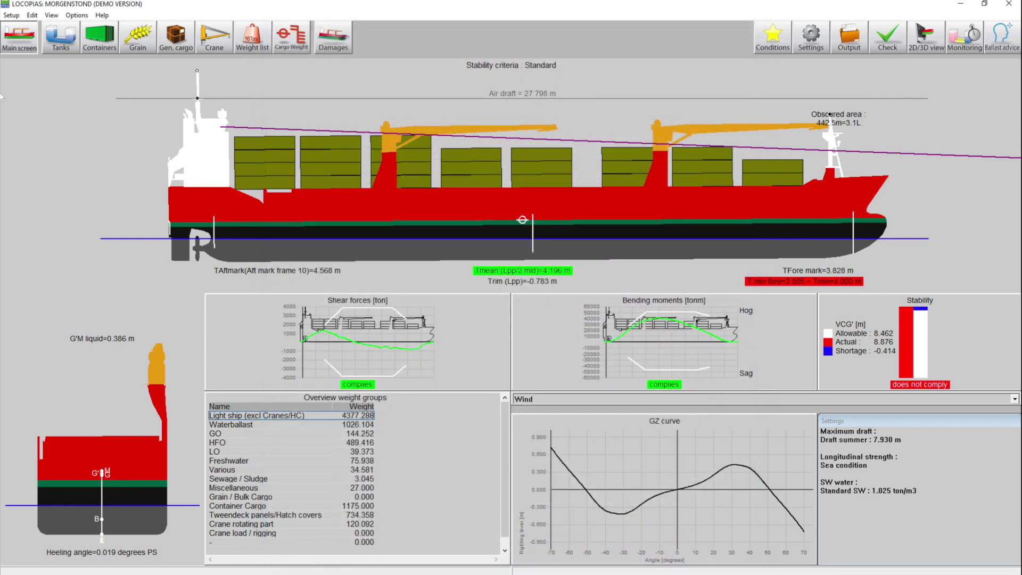
{"action": "left_click", "coordinate": [64, 48]}
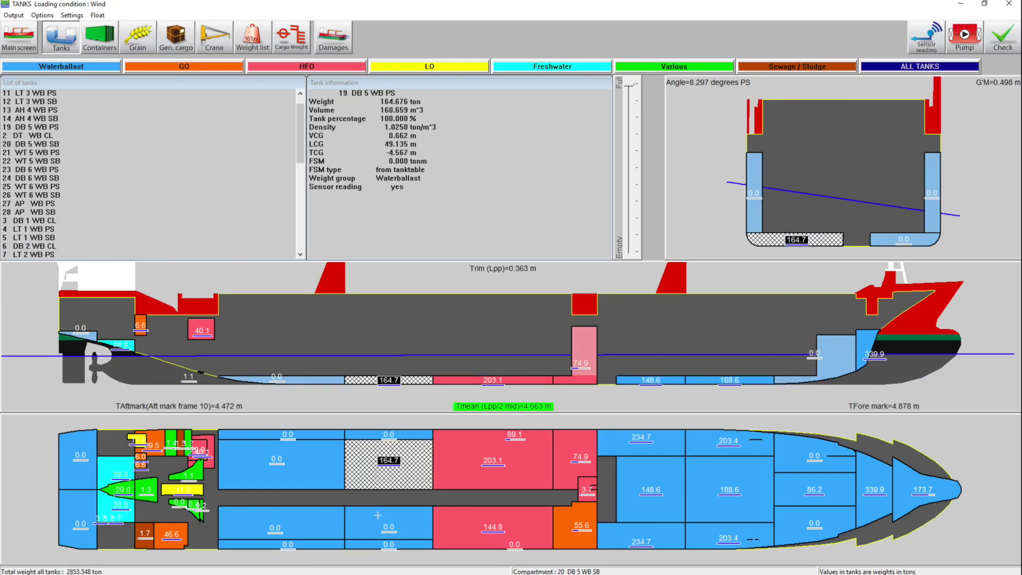
{"action": "left_click", "coordinate": [1002, 37]}
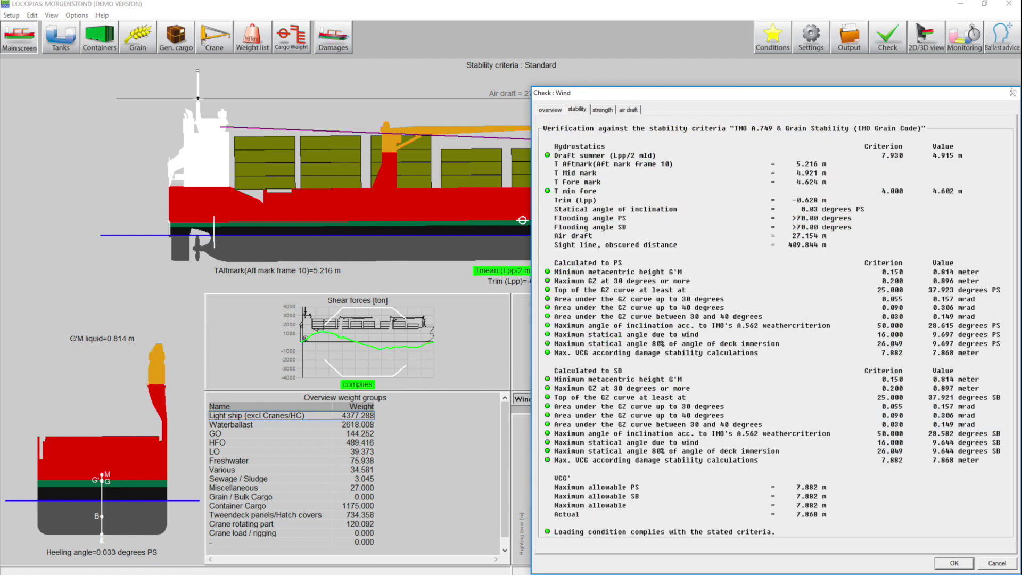
{"action": "left_click", "coordinate": [1013, 92]}
Step: Preview the printed calculation report, paging through to the GZ curves
{"action": "left_click", "coordinate": [851, 37]}
{"action": "left_click", "coordinate": [835, 22]}
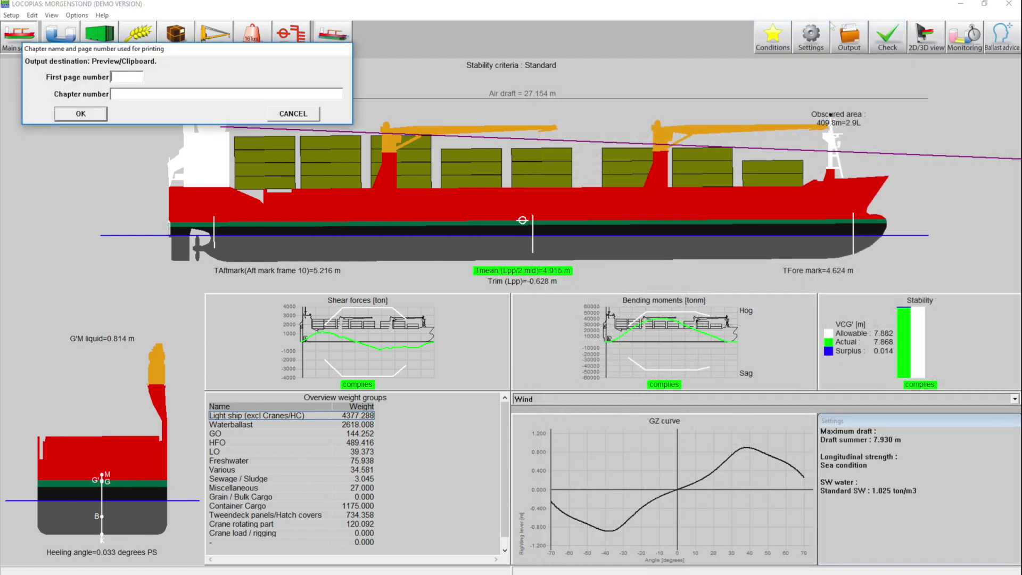
{"action": "key", "text": "Return"}
{"action": "left_click", "coordinate": [347, 16]}
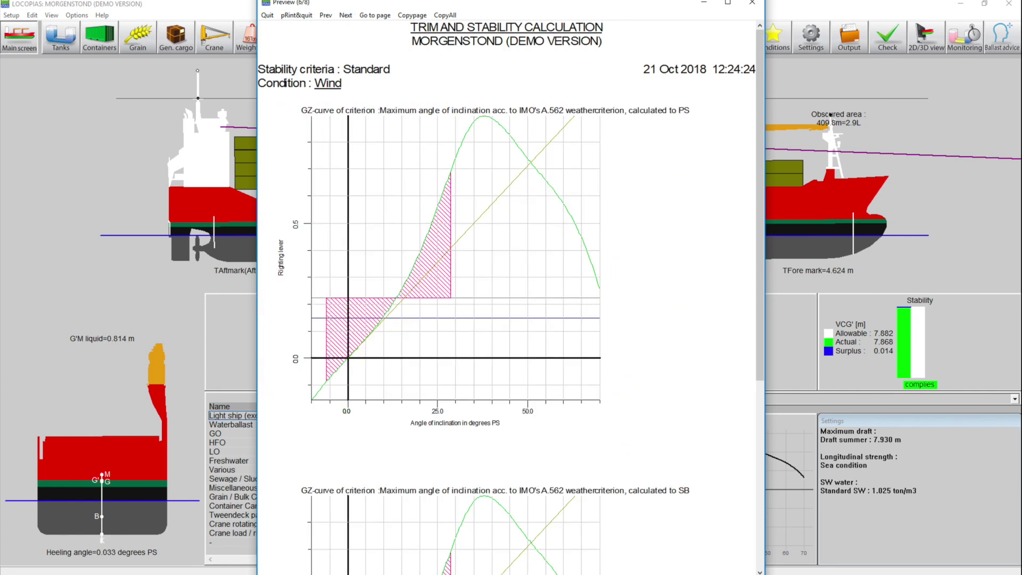
{"action": "left_click", "coordinate": [754, 4]}
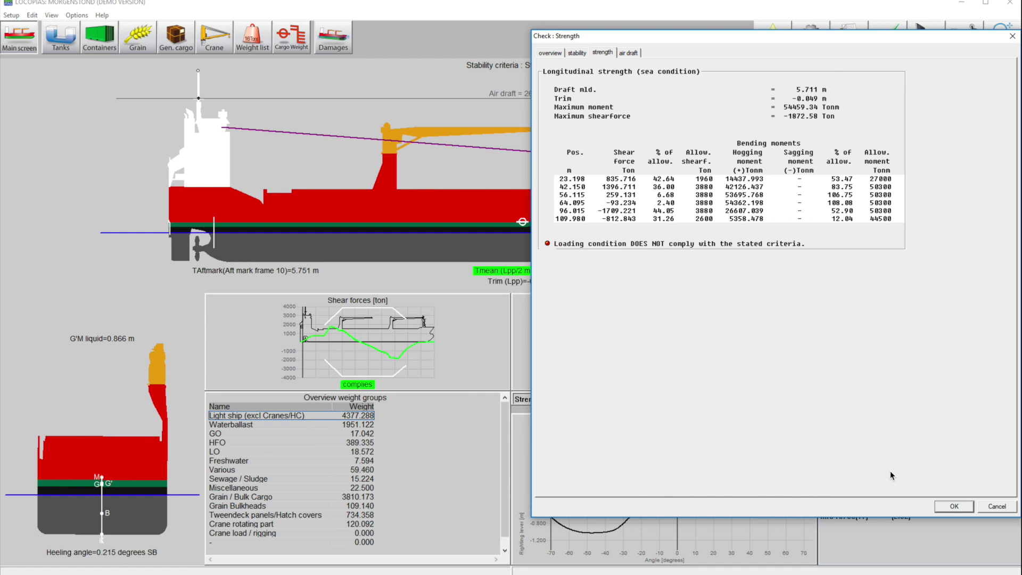
Step: Close the strength results, view the grain holds, and return to the overview
{"action": "left_click", "coordinate": [946, 508]}
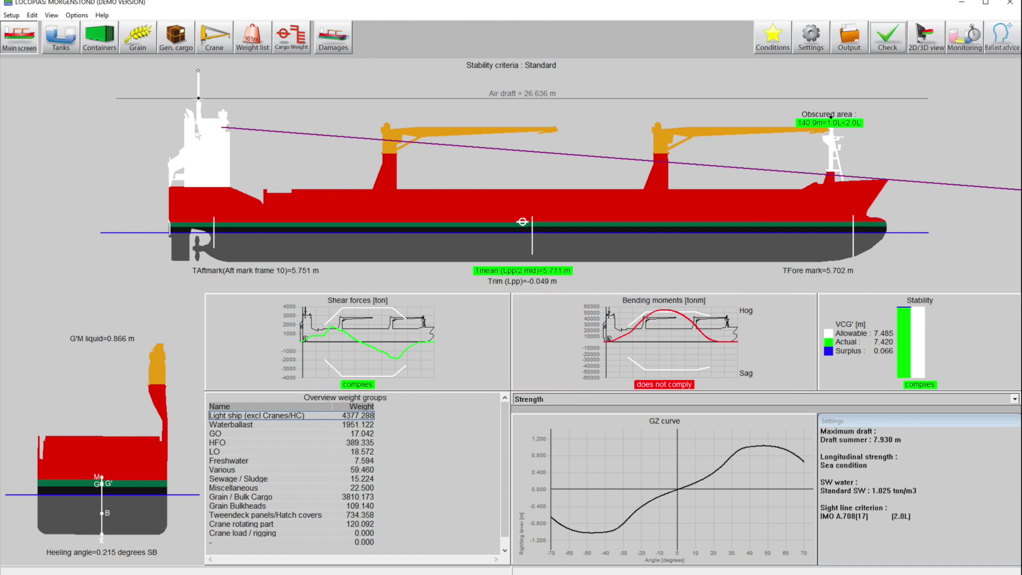
{"action": "left_click", "coordinate": [130, 40]}
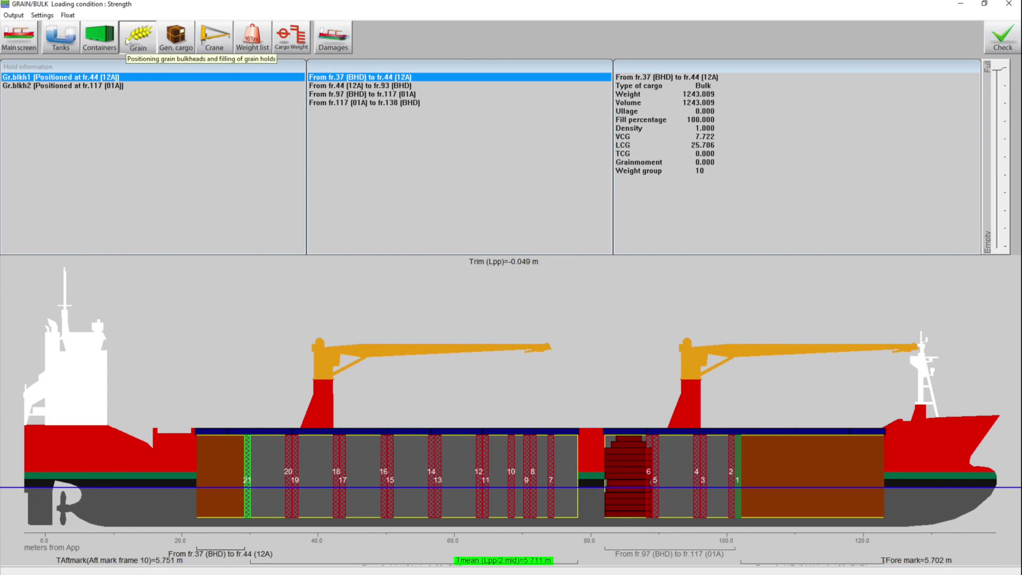
{"action": "left_click", "coordinate": [18, 37]}
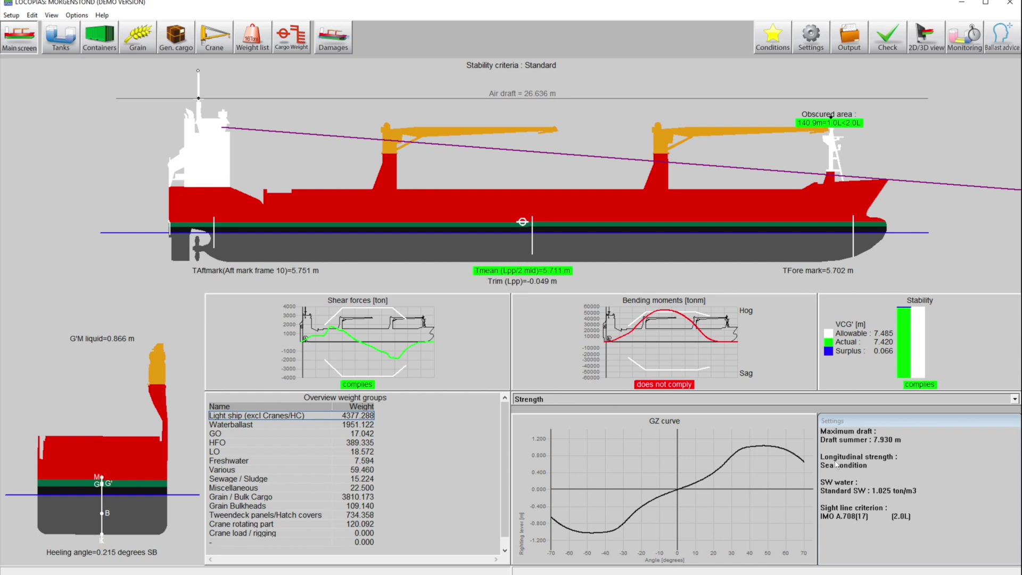
{"action": "double_click", "coordinate": [836, 465]}
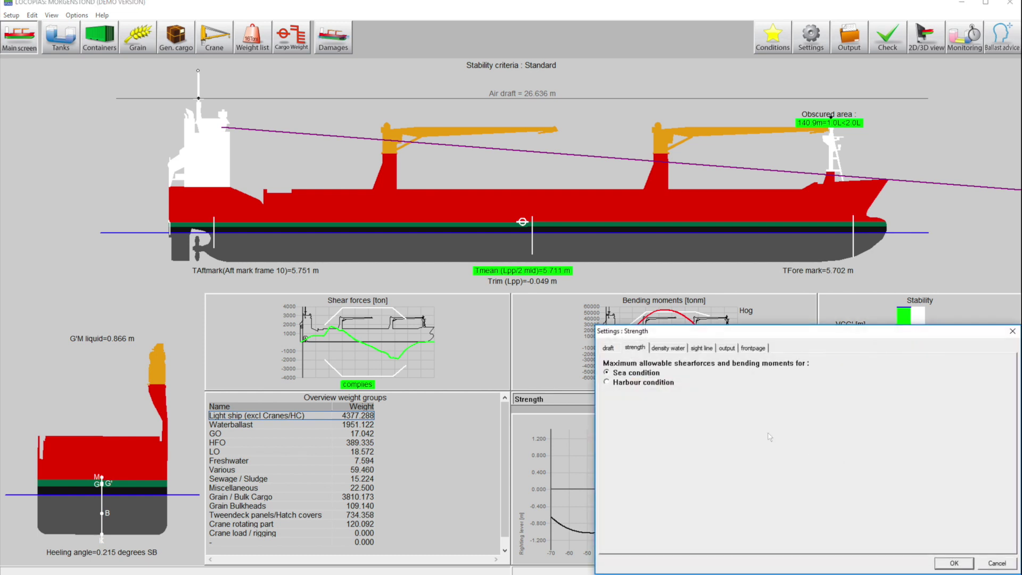
{"action": "left_click", "coordinate": [638, 385]}
{"action": "left_click", "coordinate": [954, 564]}
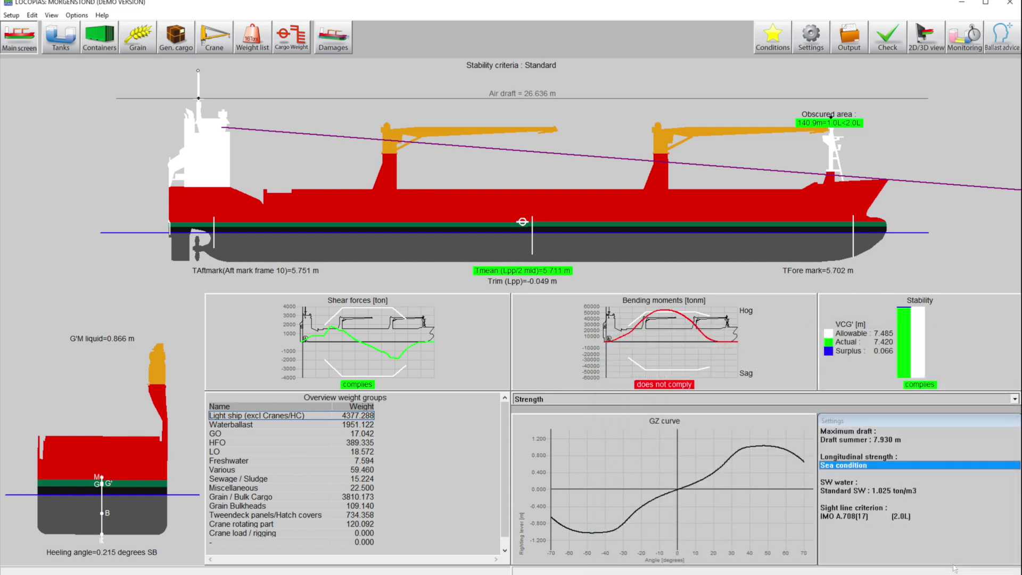
{"action": "double_click", "coordinate": [873, 469]}
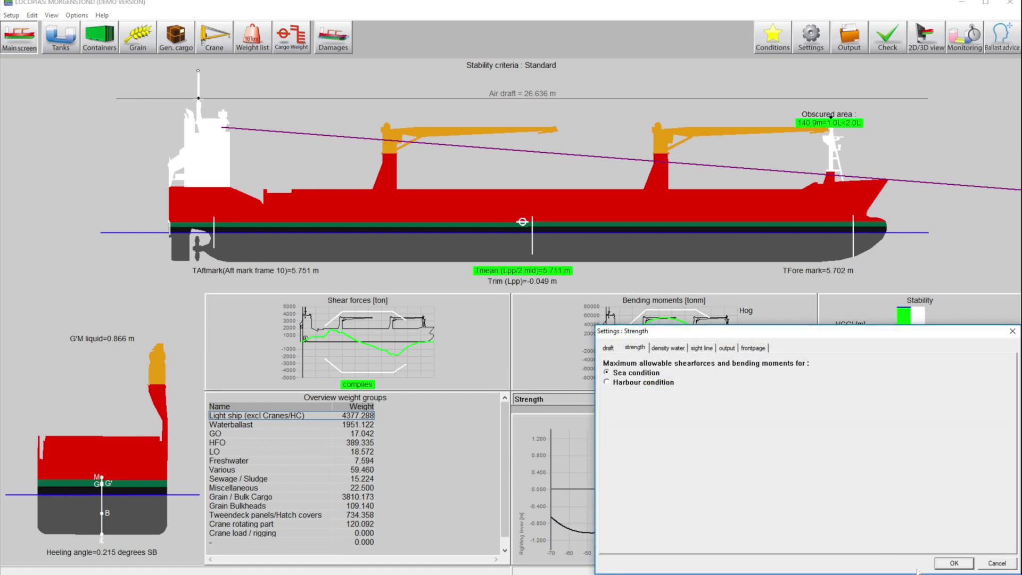
{"action": "left_click", "coordinate": [943, 563]}
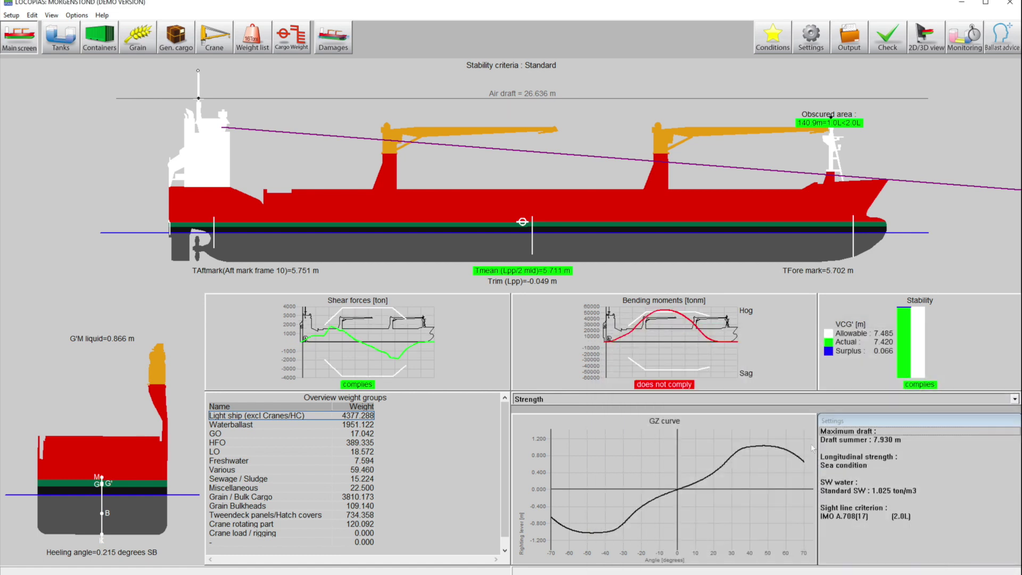
Step: Fill the number 5 wing ballast tanks, e.g. WT 5 WB SB, and recheck longitudinal strength
{"action": "left_click", "coordinate": [73, 45]}
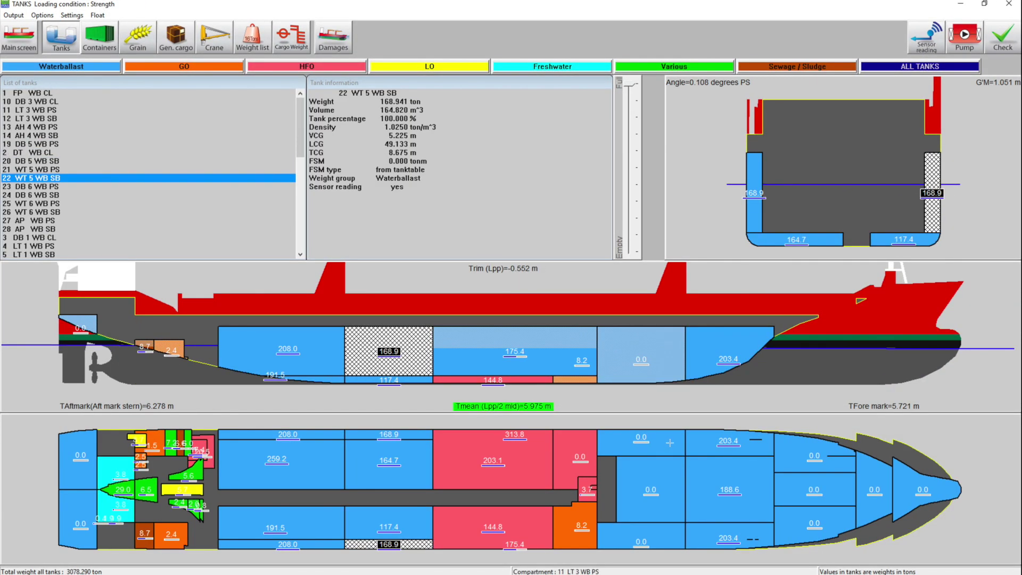
{"action": "left_click", "coordinate": [21, 36]}
{"action": "left_click", "coordinate": [626, 355]}
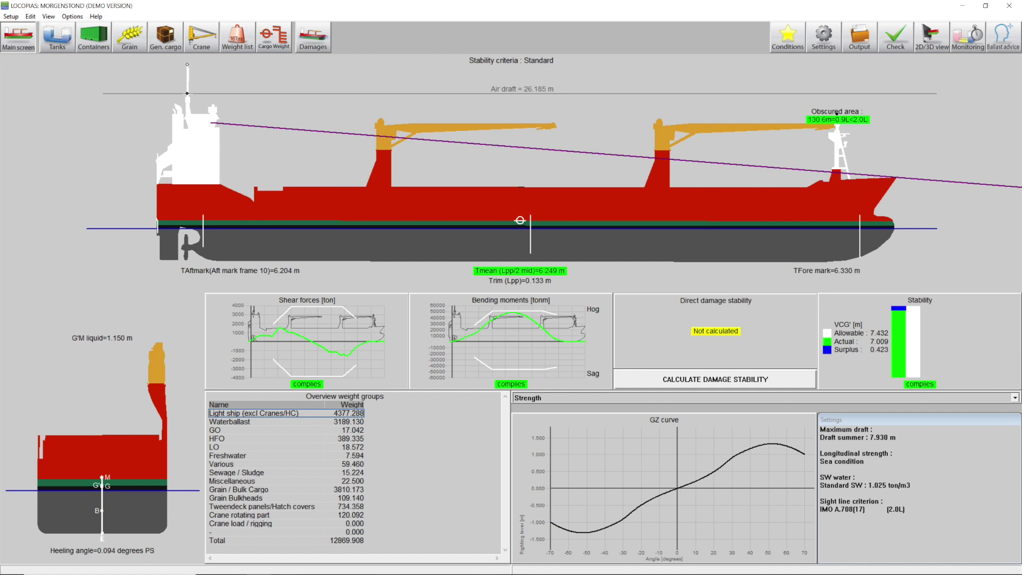
Step: Consult the help manual for the overview, then the Tanks module chapter
{"action": "key", "text": "F1"}
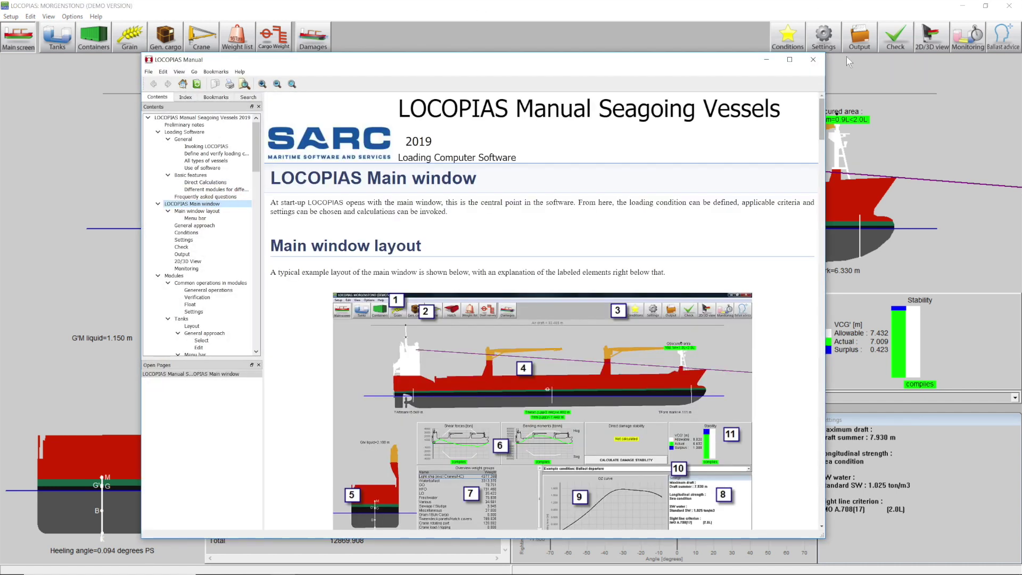
{"action": "left_click", "coordinate": [813, 59]}
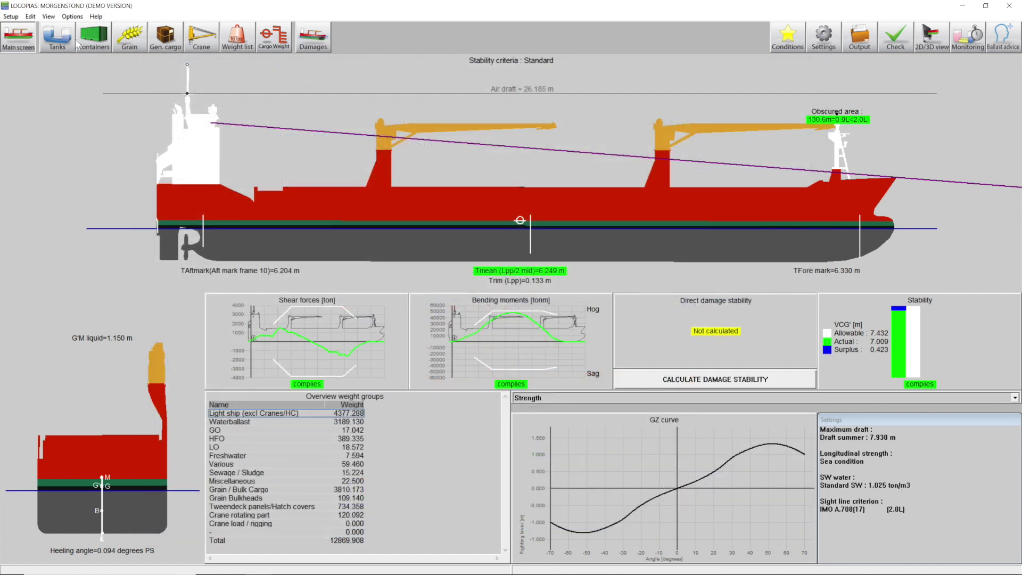
{"action": "left_click", "coordinate": [60, 39]}
{"action": "key", "text": "F1"}
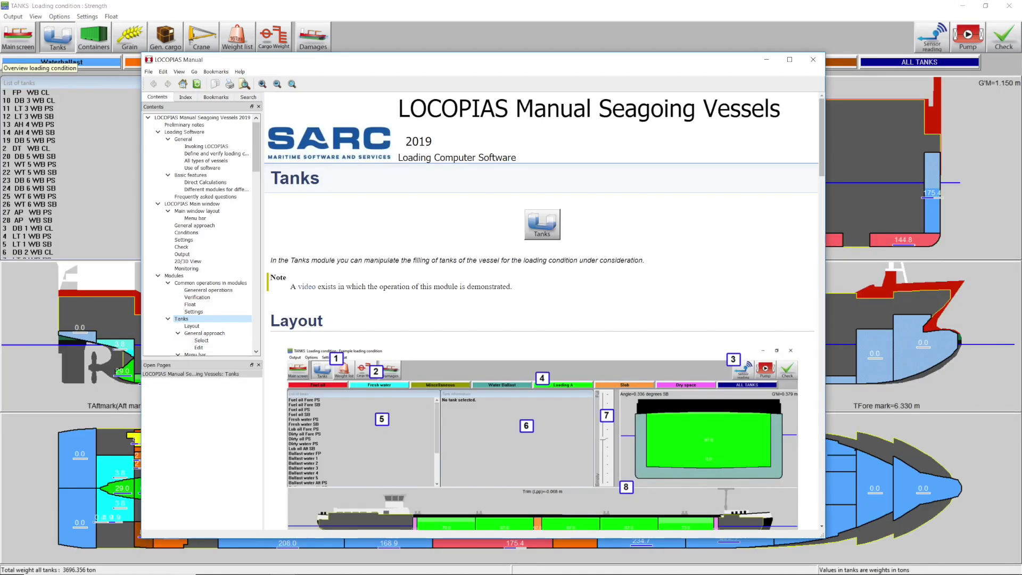